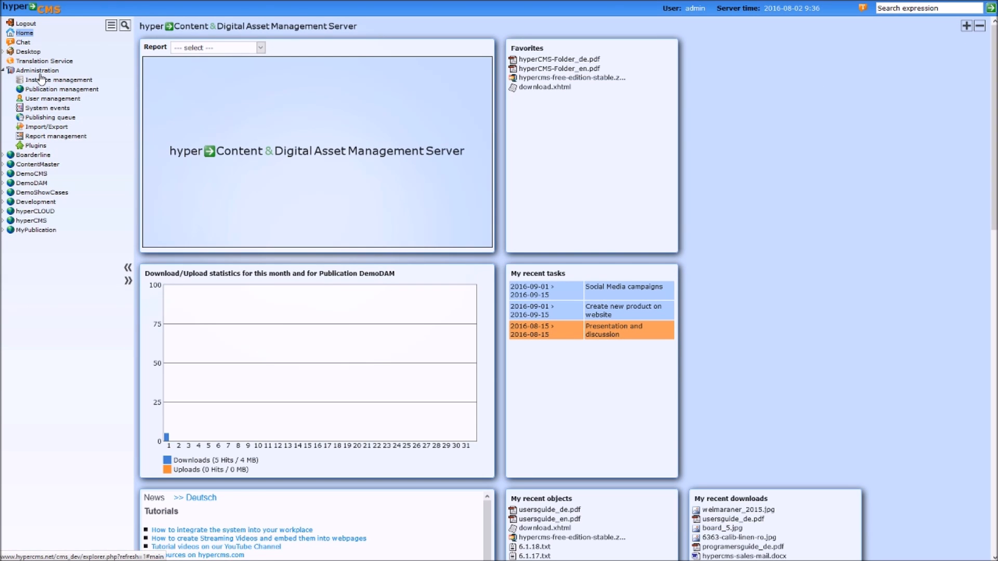
- Open the report management and look through the Report Guide, including the section on selecting data from entity textnodes
click(62, 137)
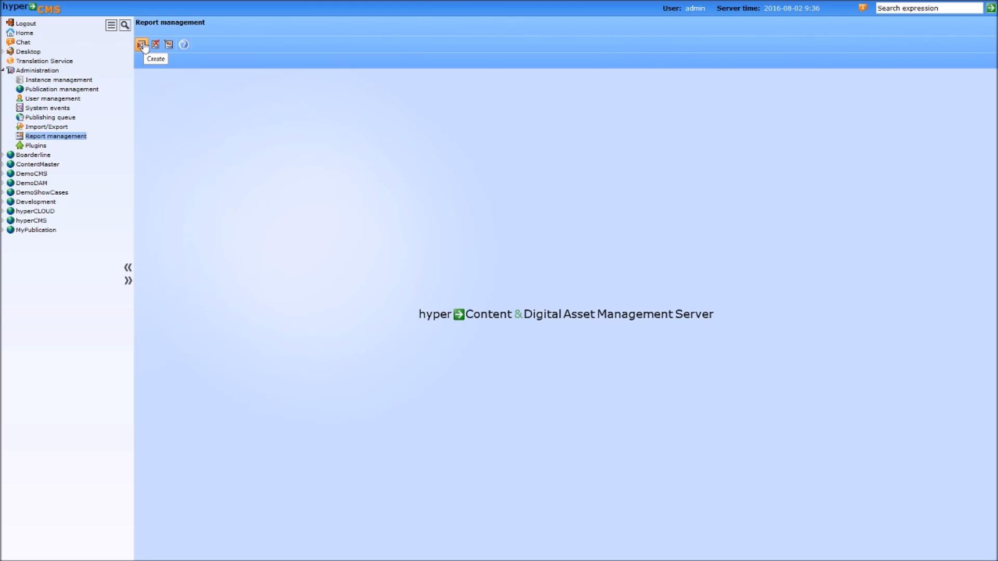
click(170, 44)
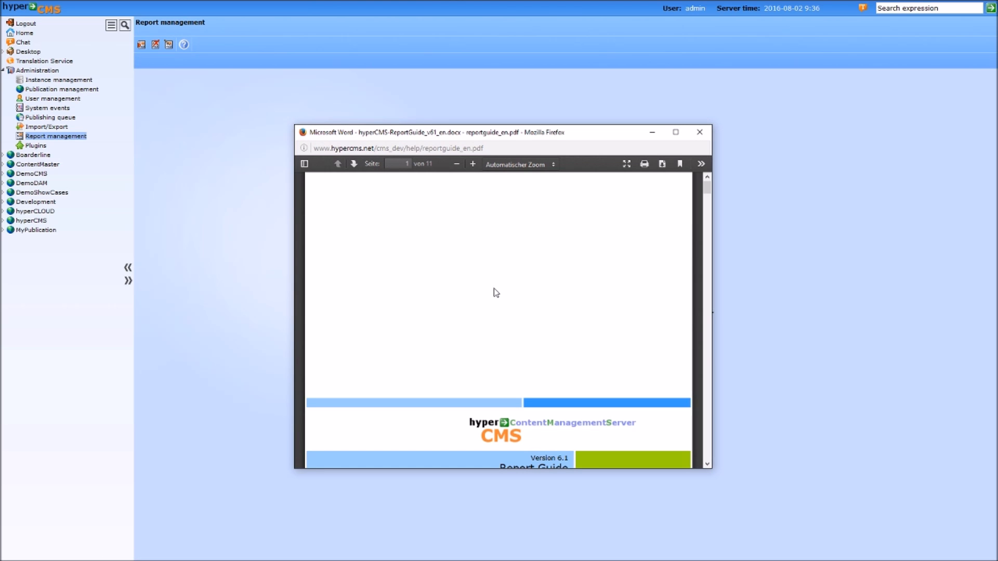
scroll(497, 293, down, 10)
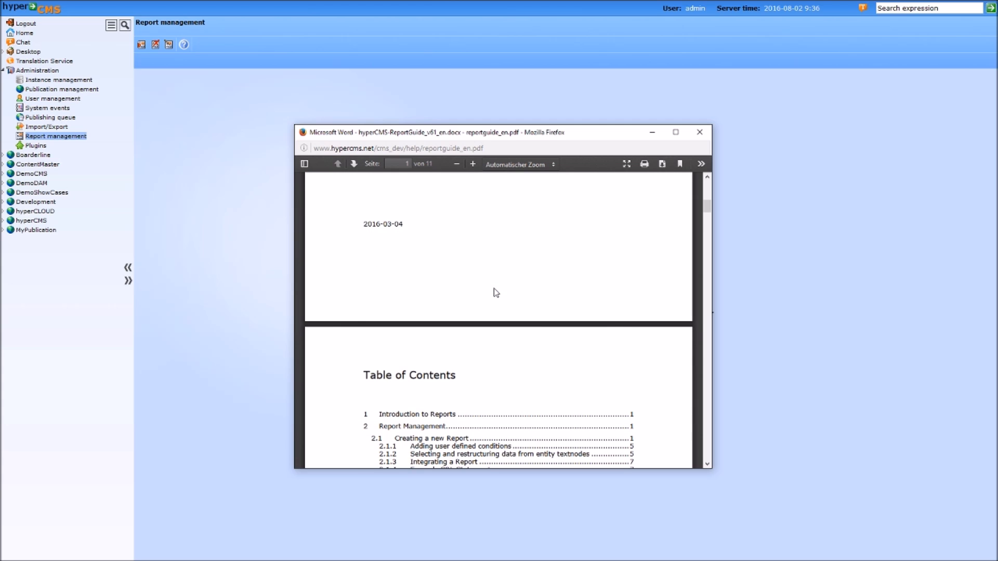
scroll(496, 293, down, 5)
drag(707, 217, 686, 343)
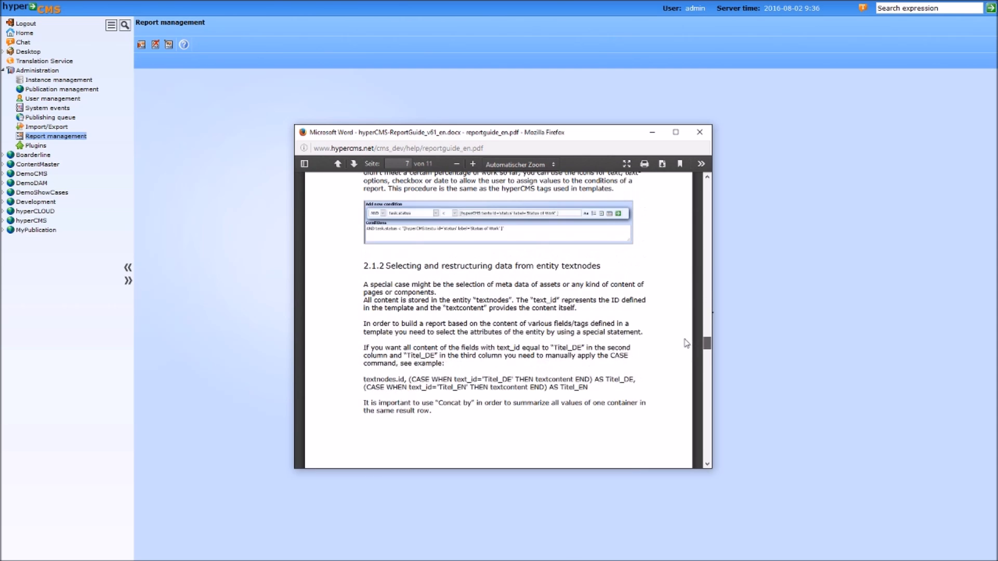
click(700, 132)
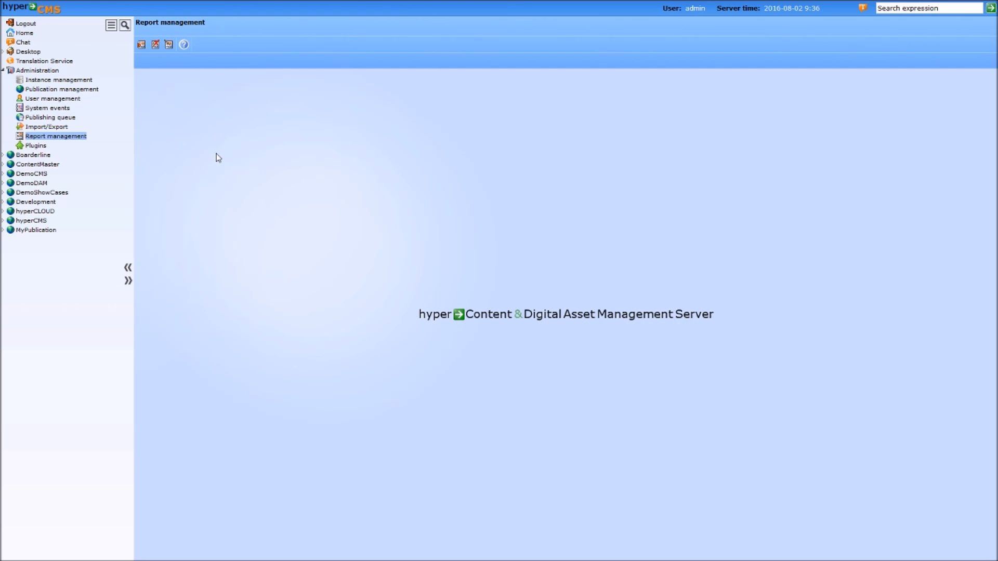
- Create a new report named Tasklist
click(142, 45)
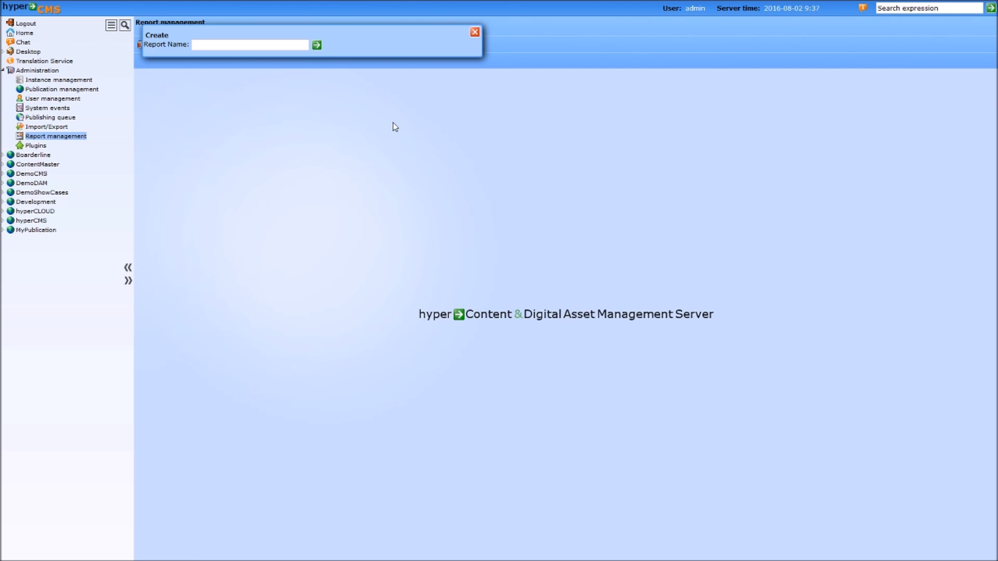
text(Tasklist)
key(Return)
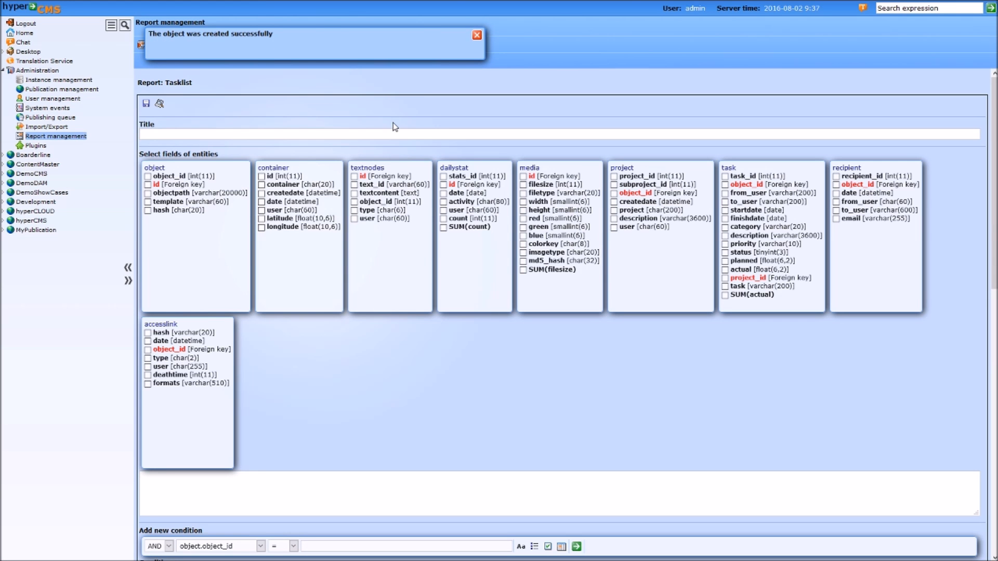
click(477, 34)
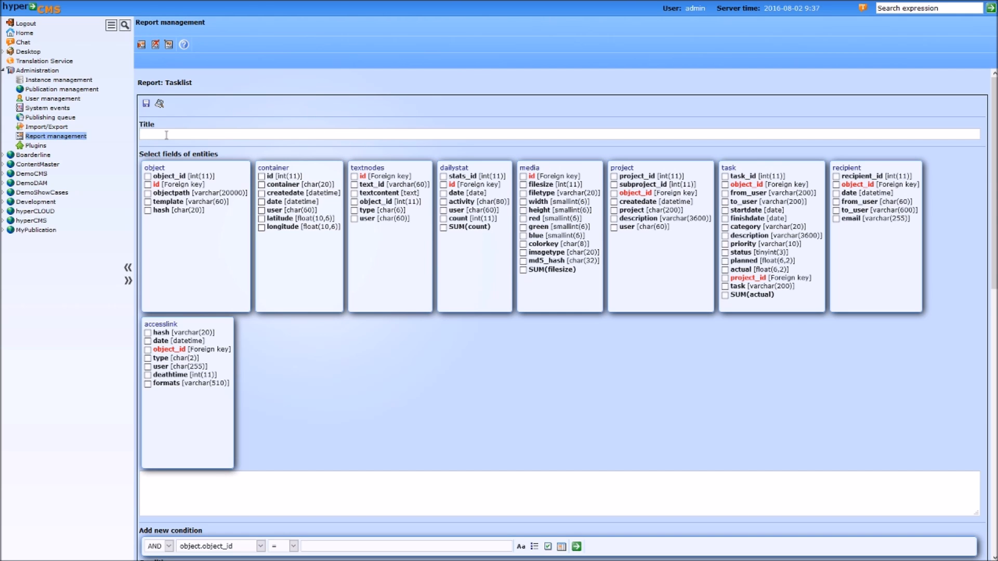
- Title the report "All tasks" and include the task fields to_user, startdate, finishdate, status, planned, actual and task
text(All tasks)
click(724, 201)
click(725, 210)
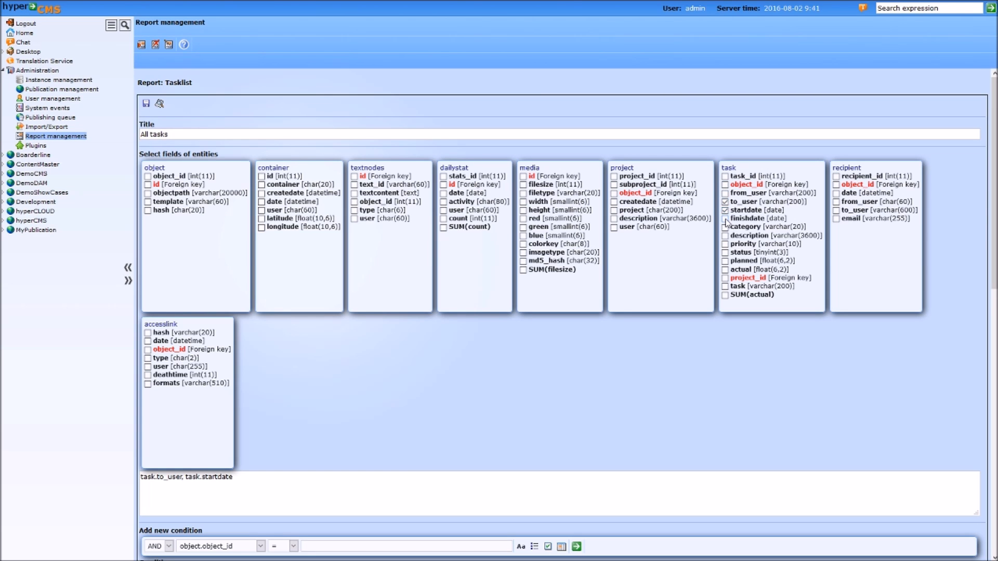
click(725, 219)
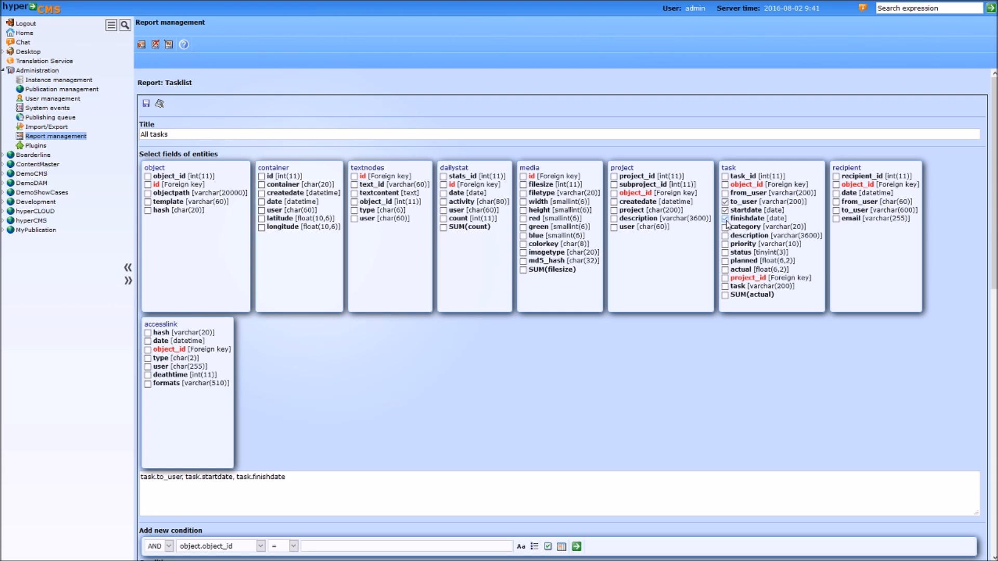
click(725, 252)
click(724, 260)
click(725, 270)
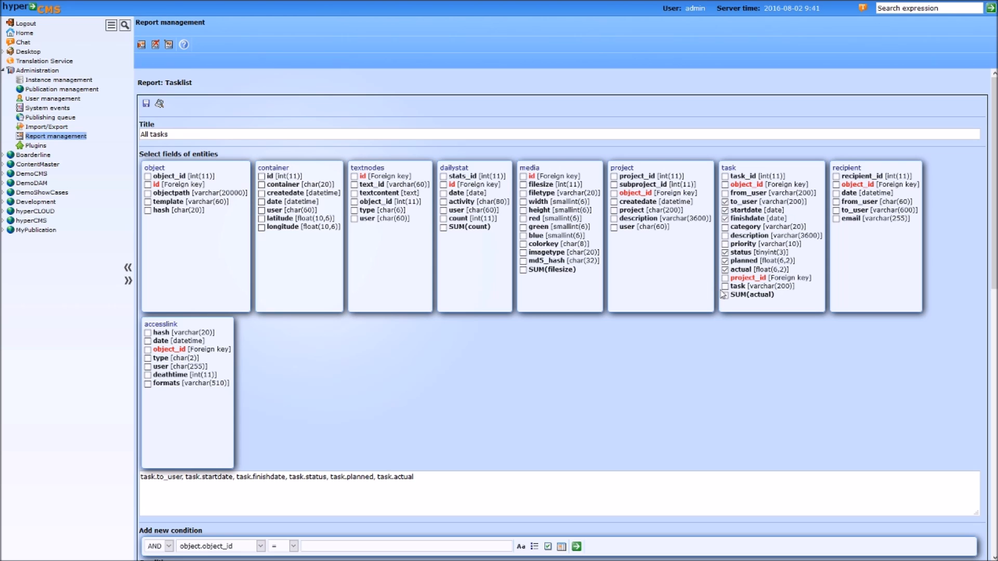
click(724, 286)
- Choose task.to_user as the field for a new condition
scroll(527, 387, down, 2)
scroll(448, 290, down, 3)
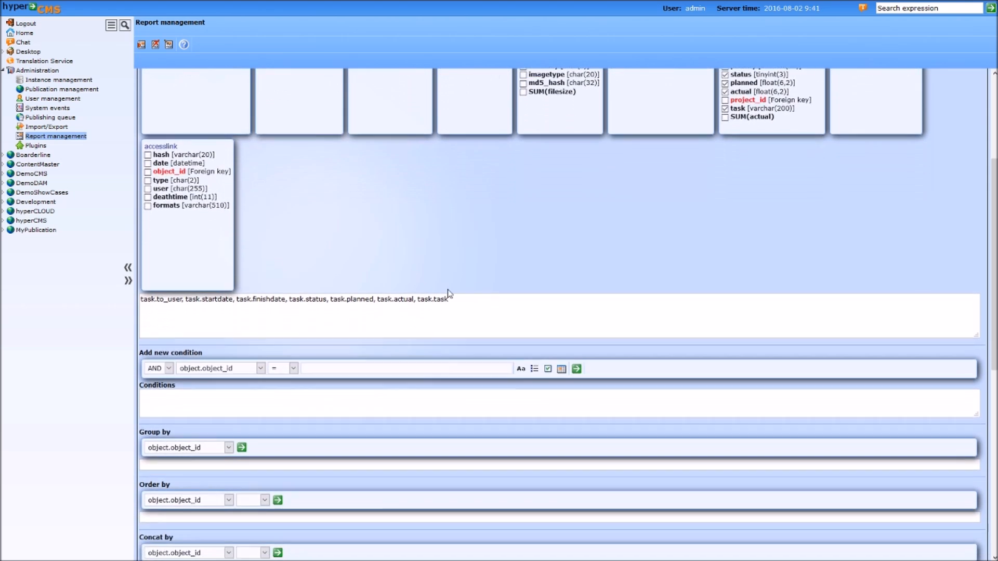
scroll(428, 179, down, 1)
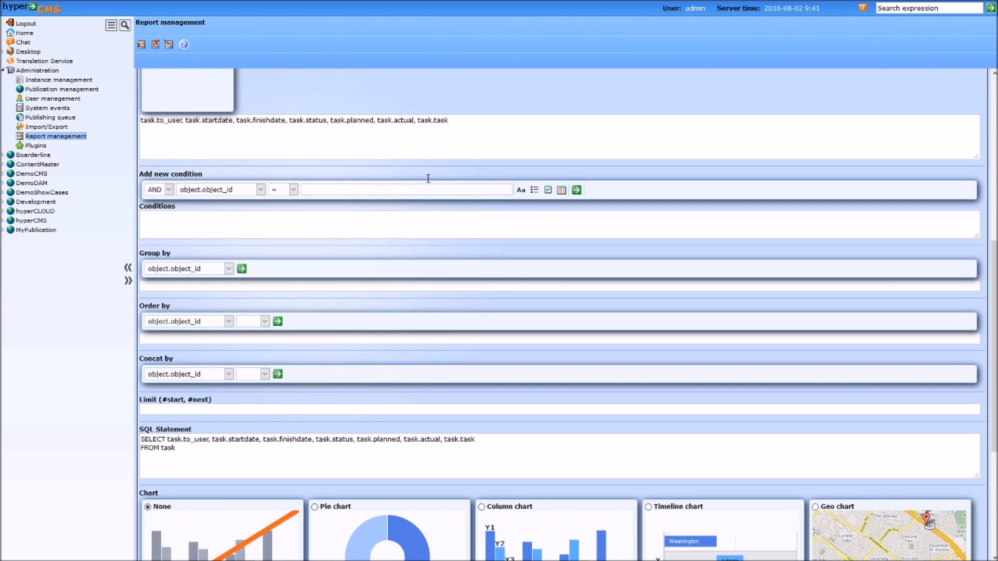
scroll(428, 179, down, 1)
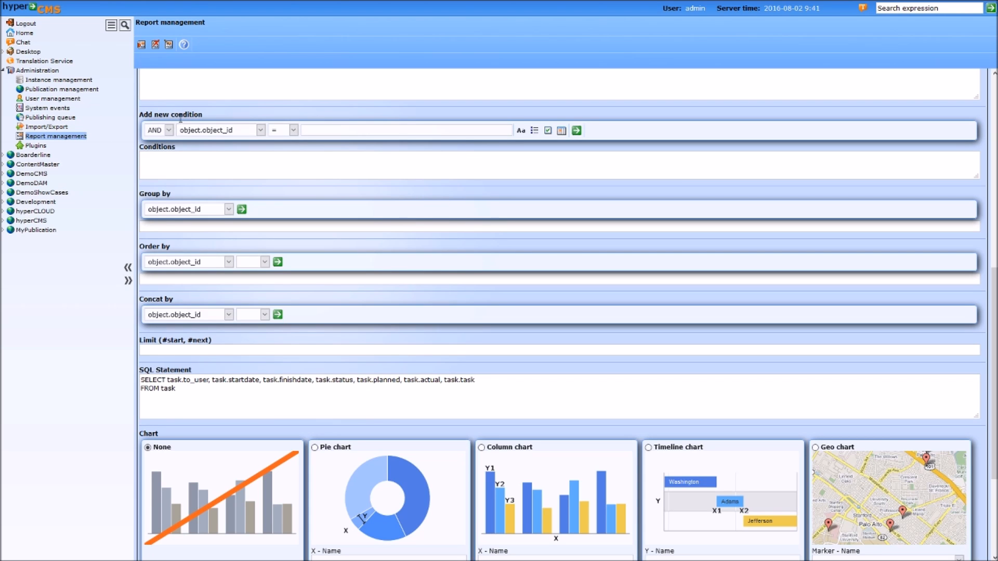
click(234, 134)
scroll(233, 225, down, 5)
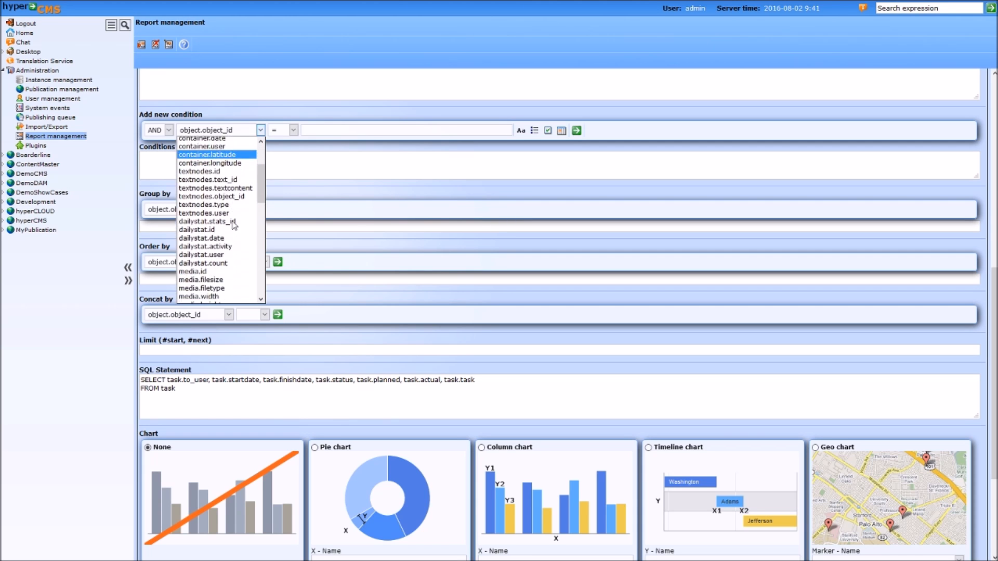
scroll(232, 225, down, 4)
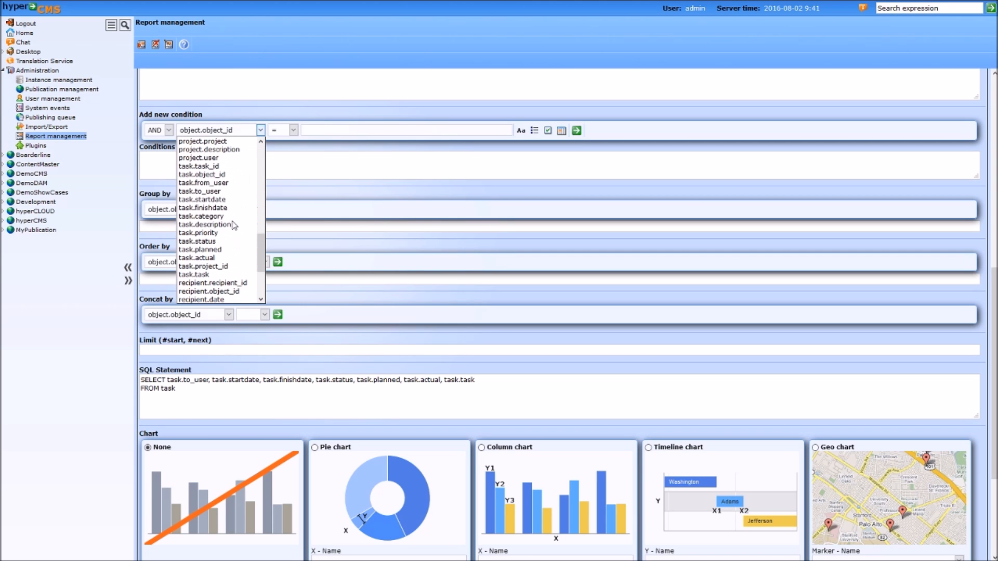
click(219, 192)
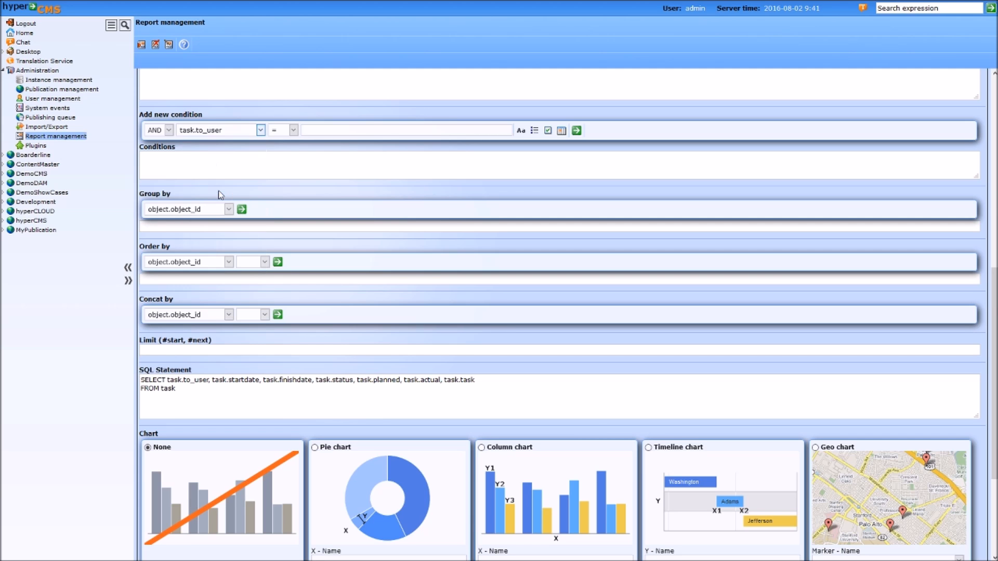
click(309, 134)
text(d)
text(lient)
key(ctrl+a)
key(BackSpace)
- Insert a text input tag with the identification name and label User as the value of the new condition
click(519, 130)
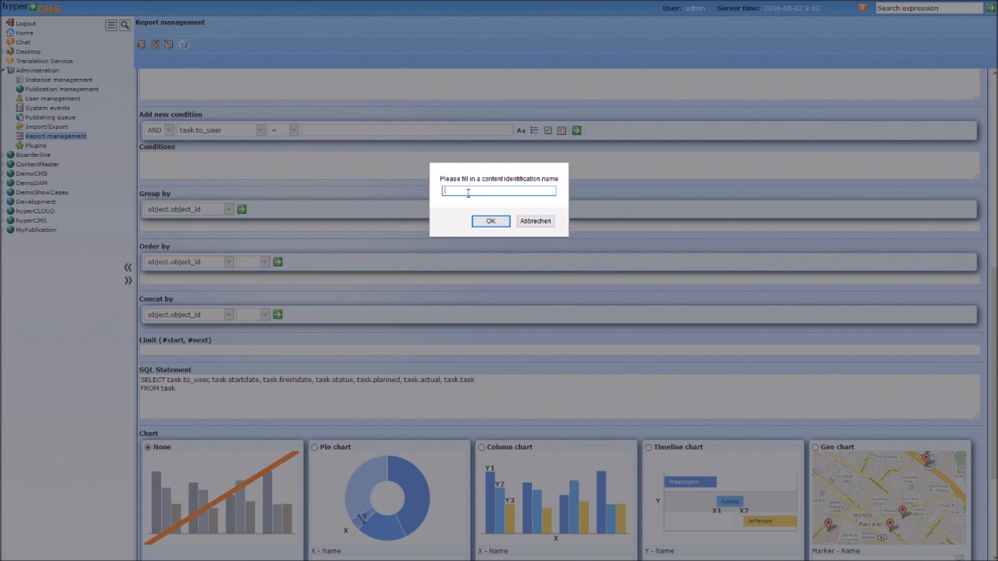
text(User)
click(487, 231)
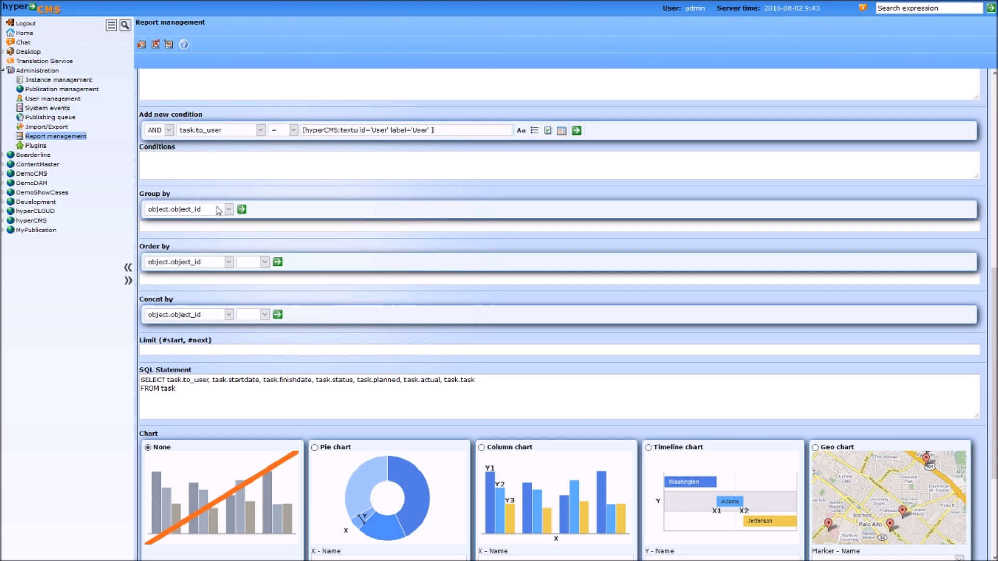
- Order the report by task.startdate in ascending order (ASC)
click(211, 262)
scroll(182, 400, down, 10)
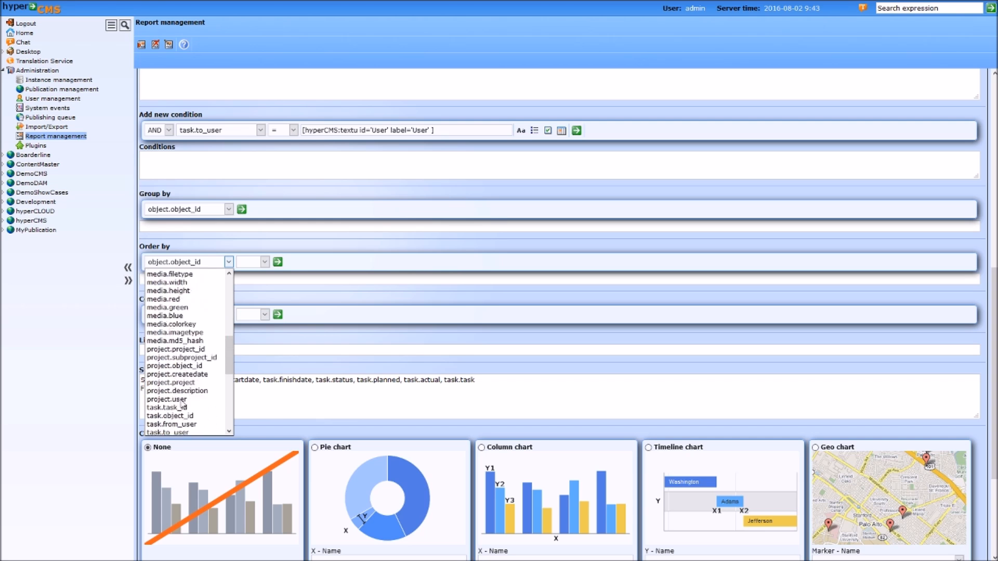
scroll(183, 400, down, 3)
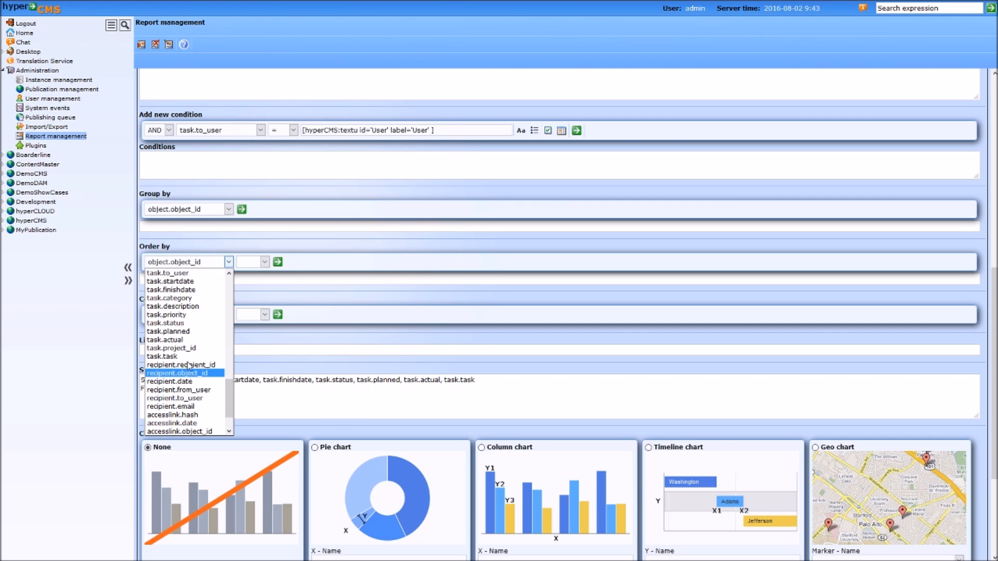
click(186, 281)
click(258, 262)
click(254, 281)
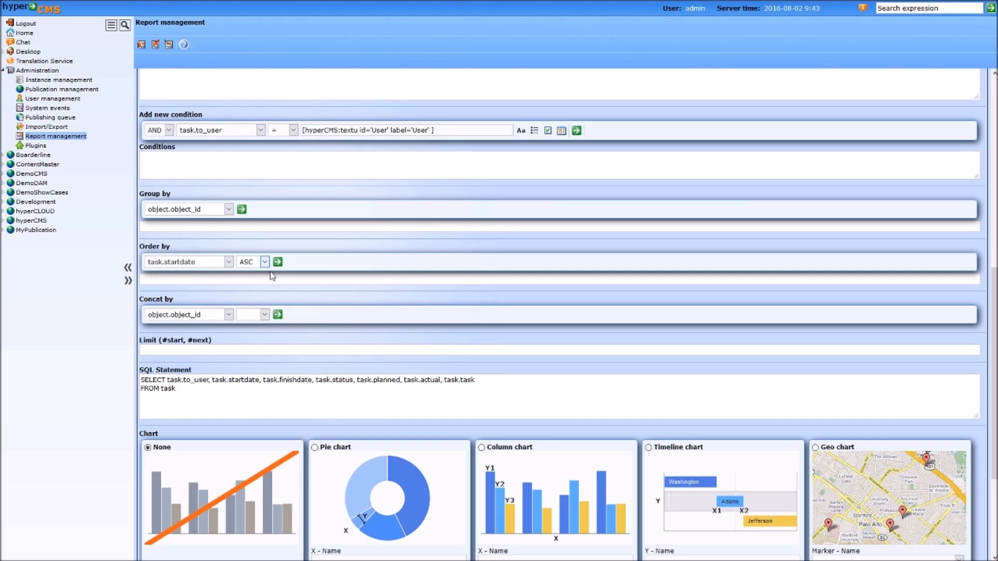
click(278, 263)
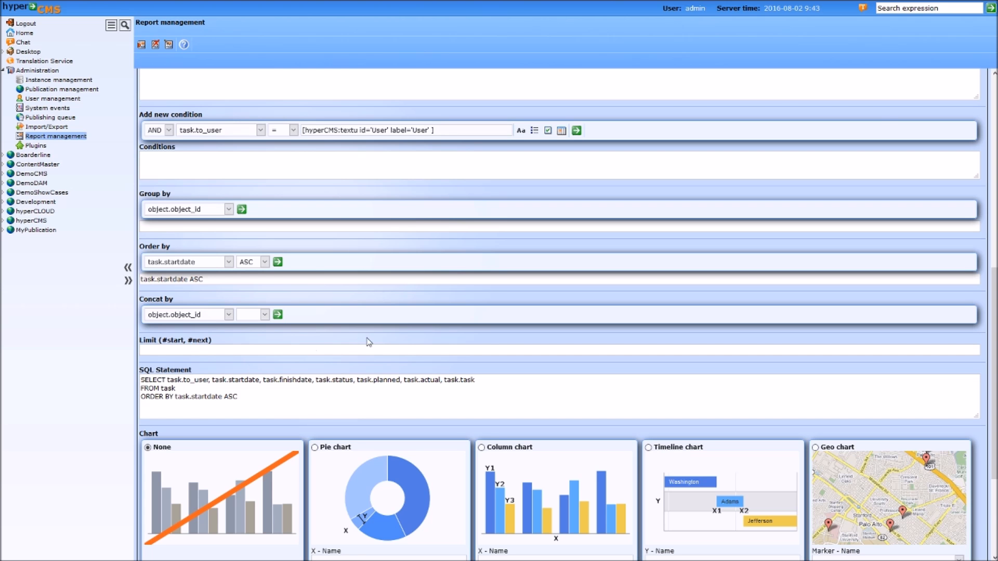
- Review the selected fields and the generated SQL statement, and save the Tasklist report
scroll(369, 340, up, 8)
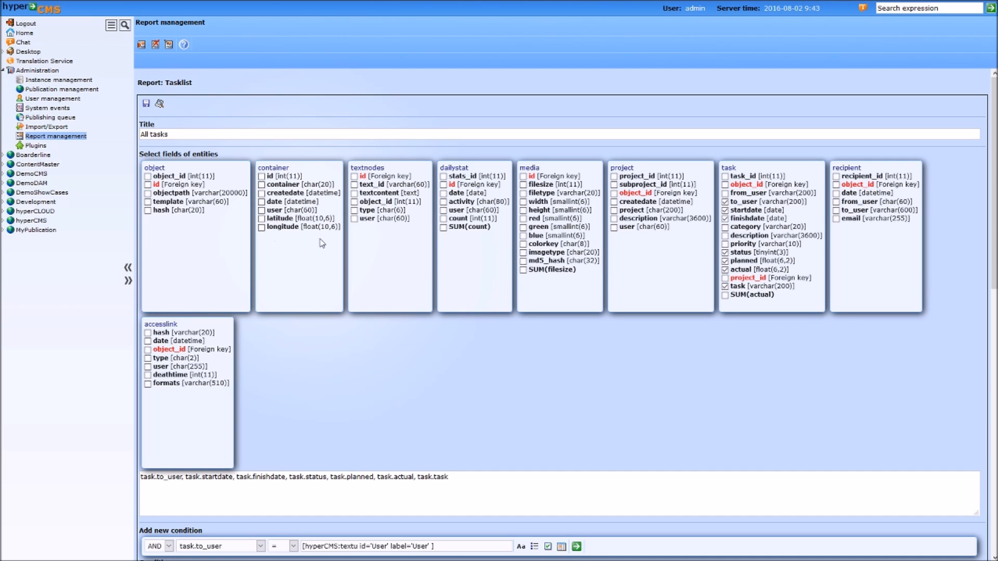
scroll(755, 248, down, 9)
scroll(756, 247, down, 3)
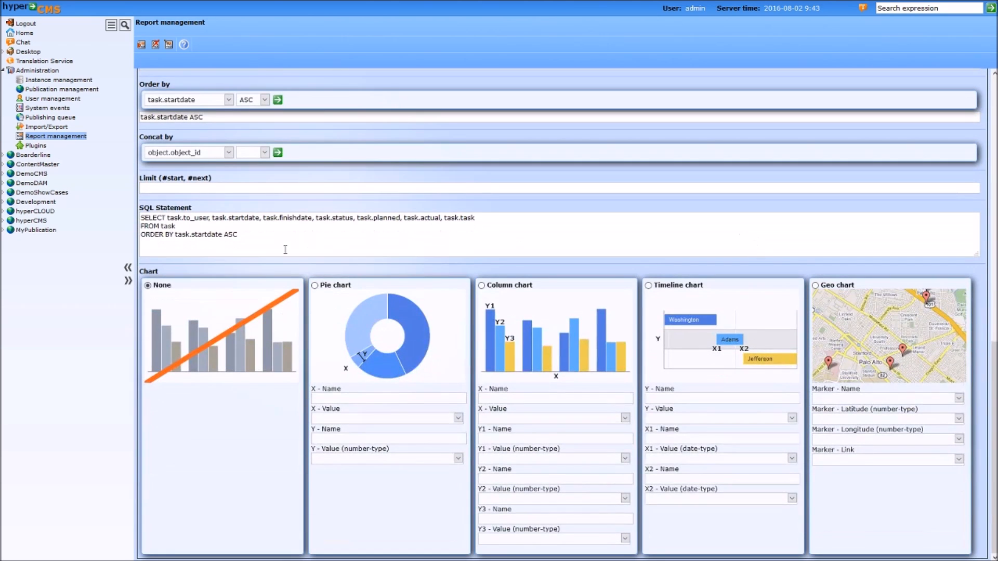
click(257, 234)
key(ctrl+a)
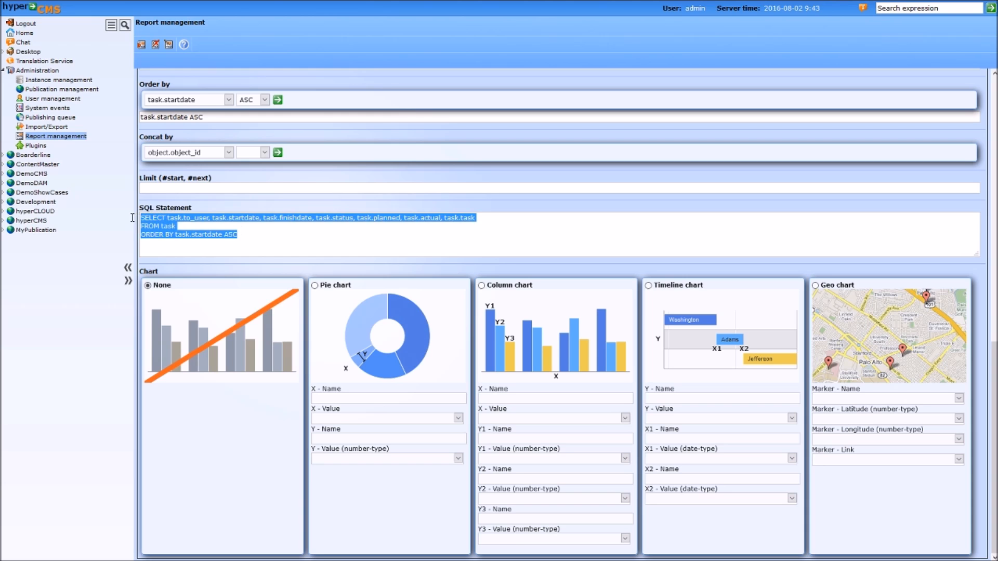
click(283, 218)
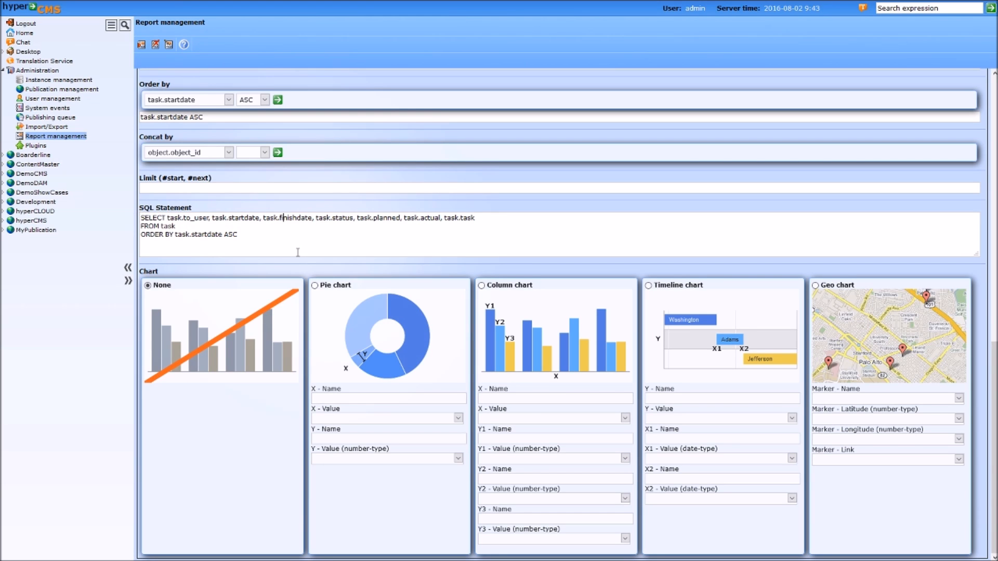
scroll(297, 252, up, 12)
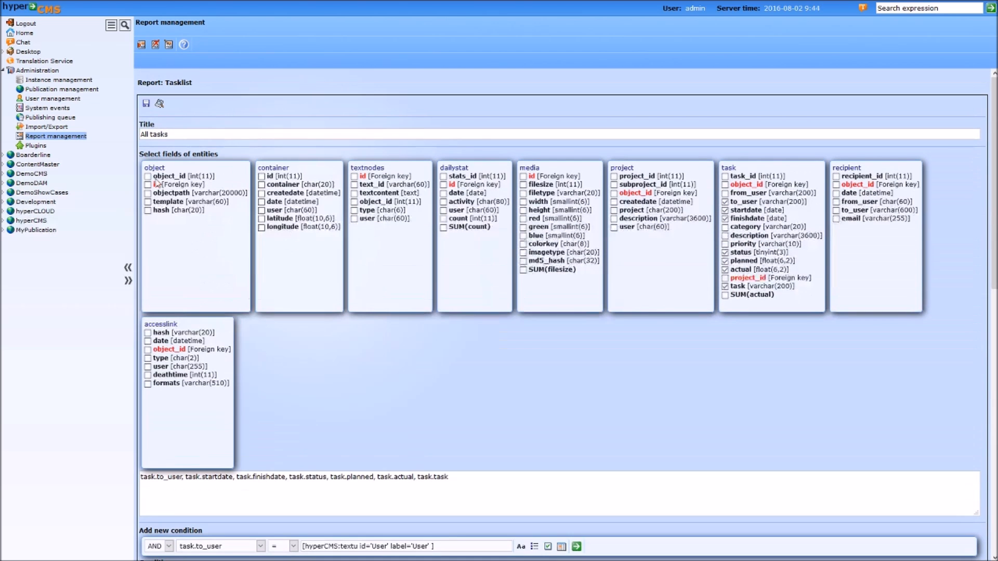
click(148, 104)
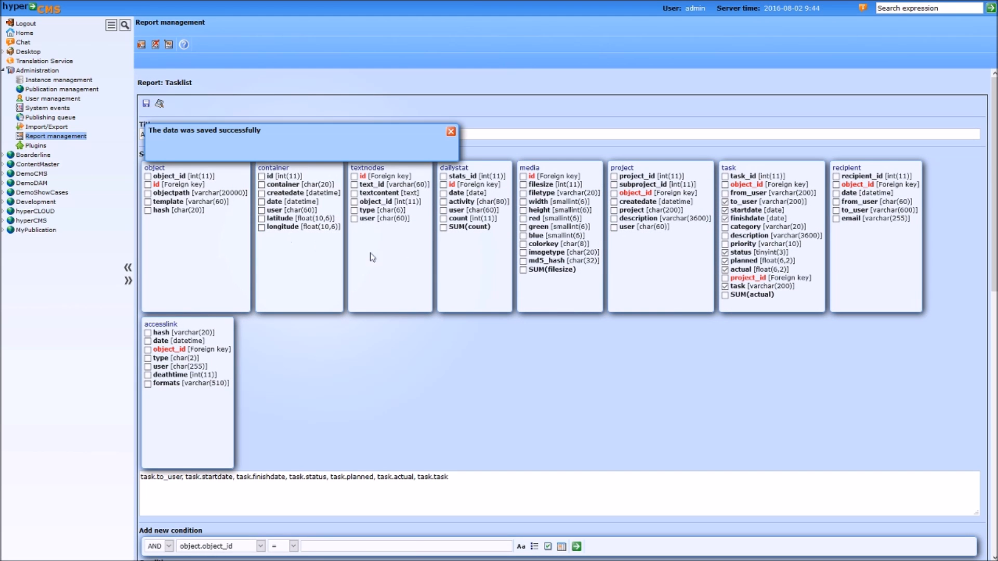
click(449, 132)
- Use a timeline chart for the report, with "task name" as the Y name and task.task as the Y value
scroll(582, 255, down, 10)
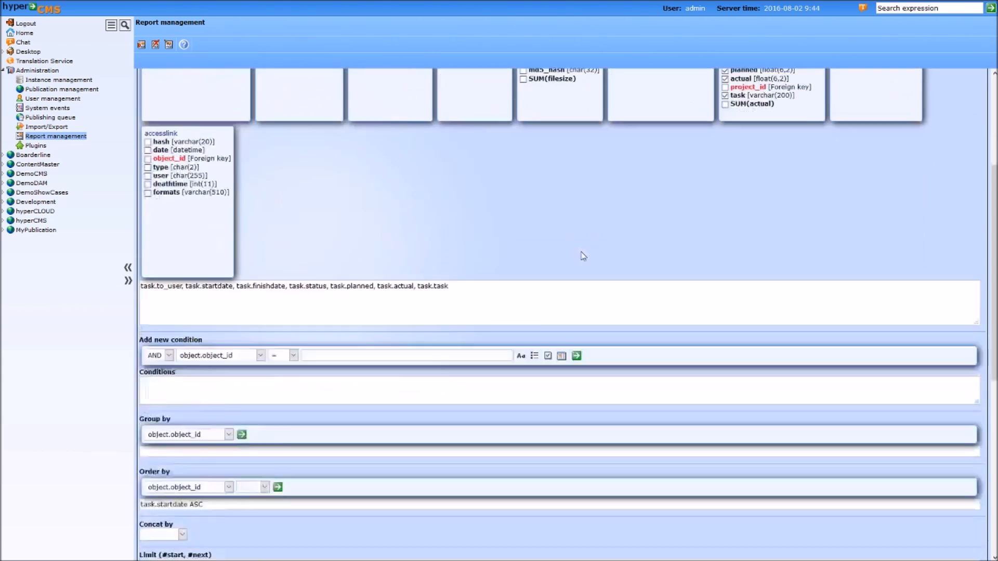
scroll(581, 252, up, 5)
scroll(582, 252, down, 5)
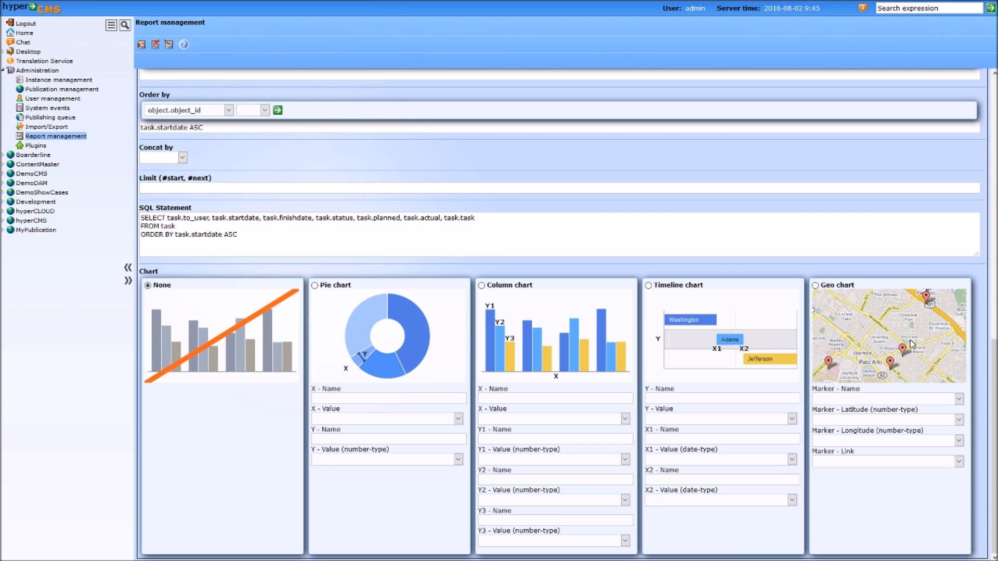
click(648, 286)
click(674, 401)
text(task name)
click(791, 418)
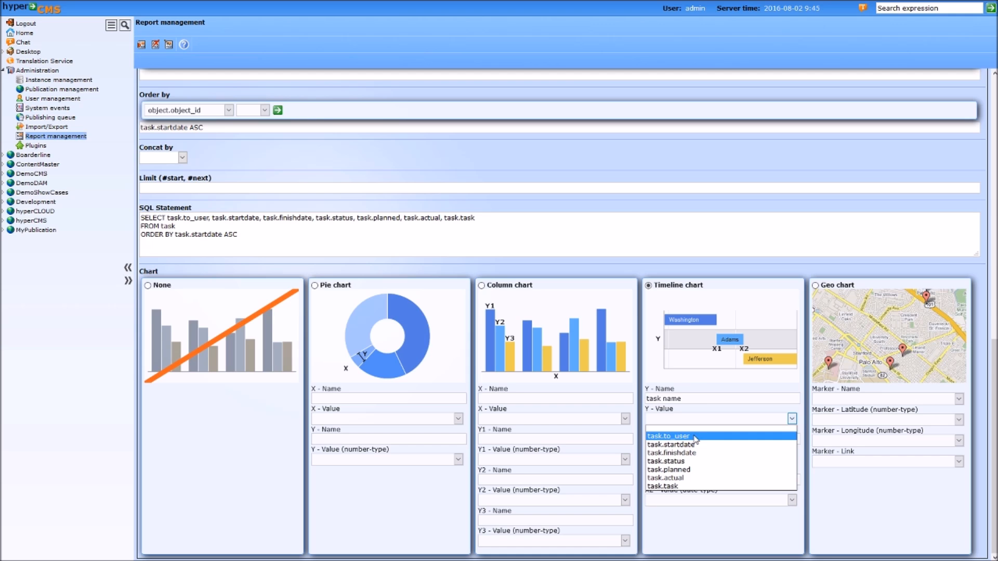
click(675, 487)
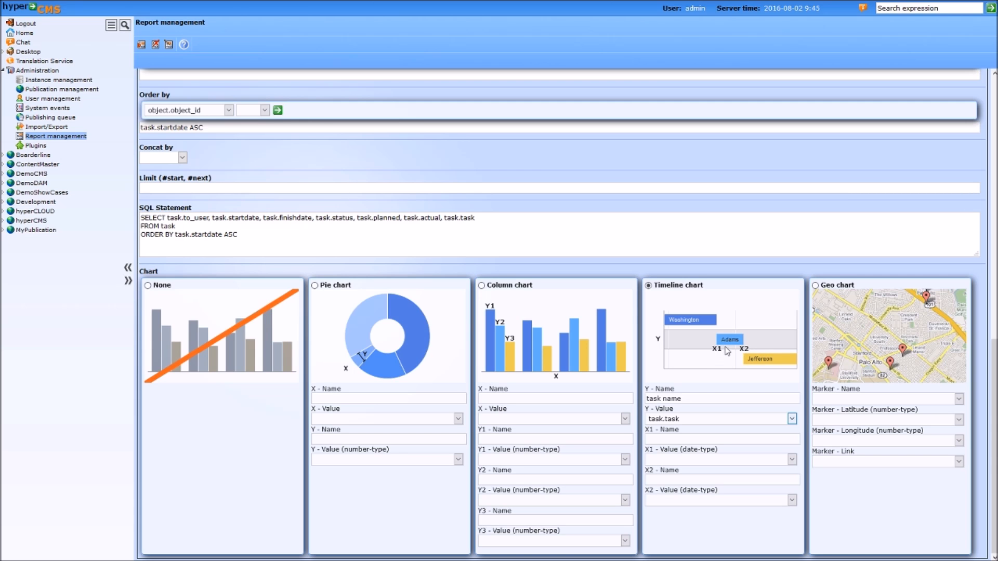
- Name the timeline's X1 "start" with value task.startdate and its X2 "end" with value task.finishdate
click(716, 435)
text(start)
click(726, 479)
text(end)
click(791, 460)
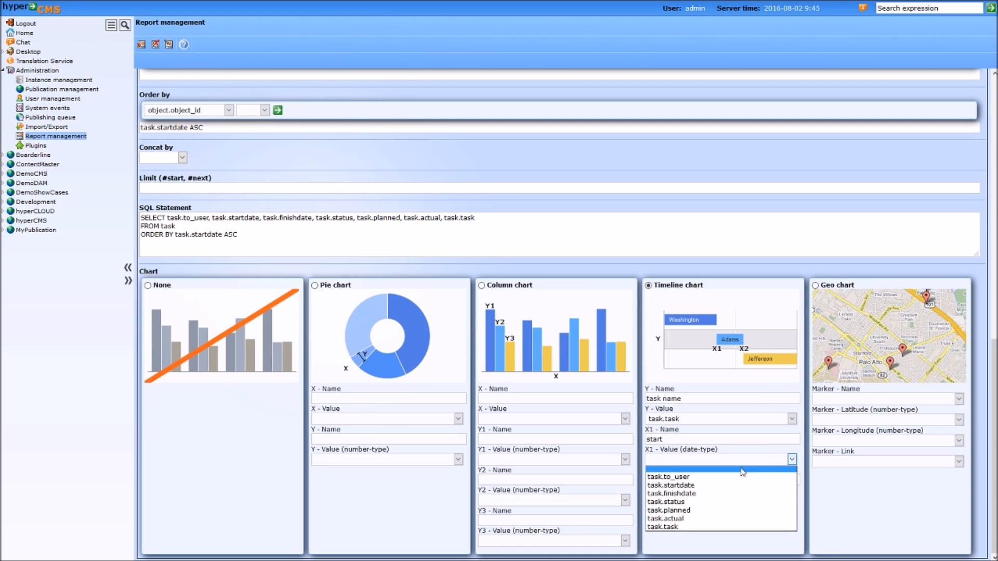
click(688, 486)
click(772, 505)
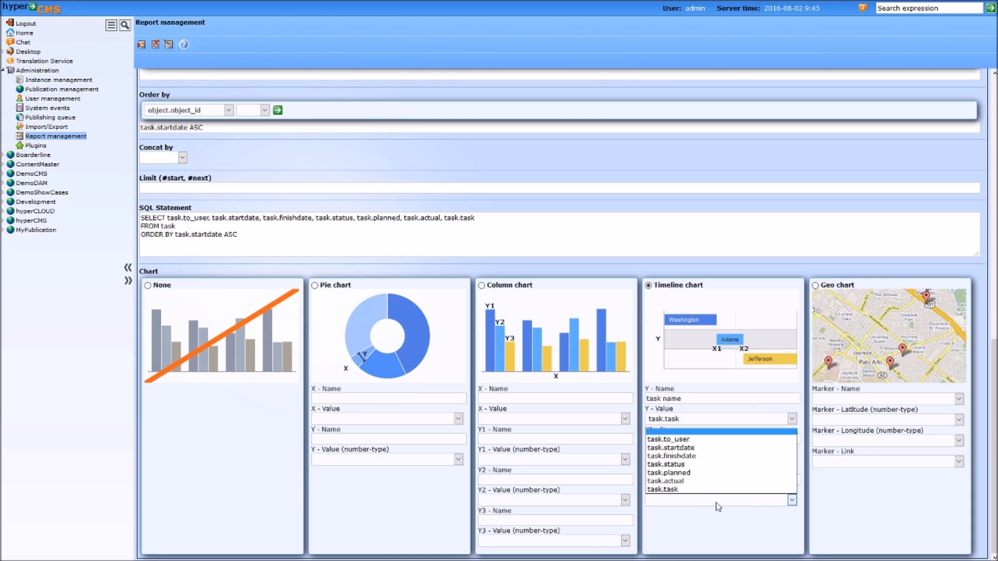
click(691, 461)
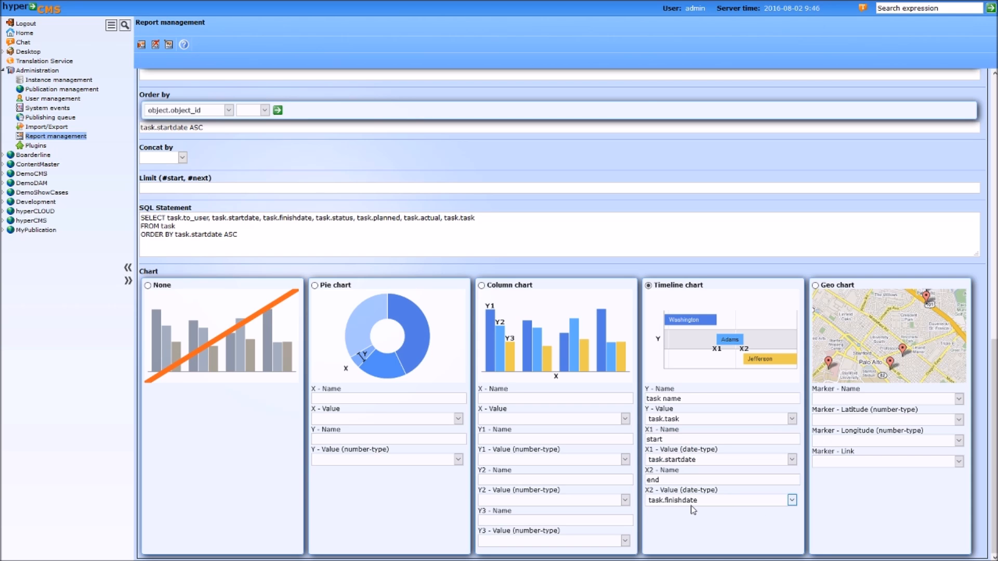
- Save the Tasklist report with its timeline chart settings and dismiss the save message
click(631, 168)
scroll(631, 172, up, 10)
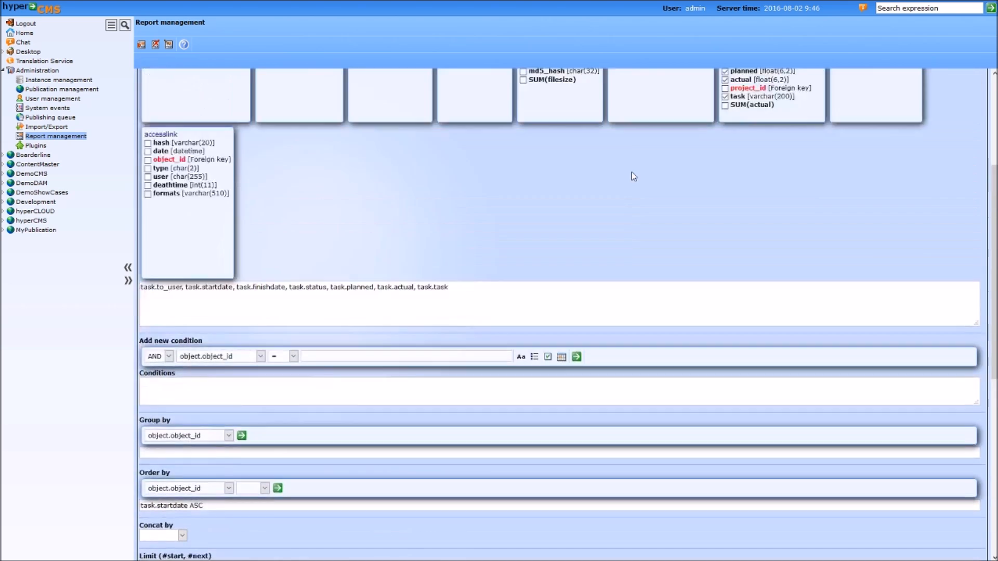
click(146, 103)
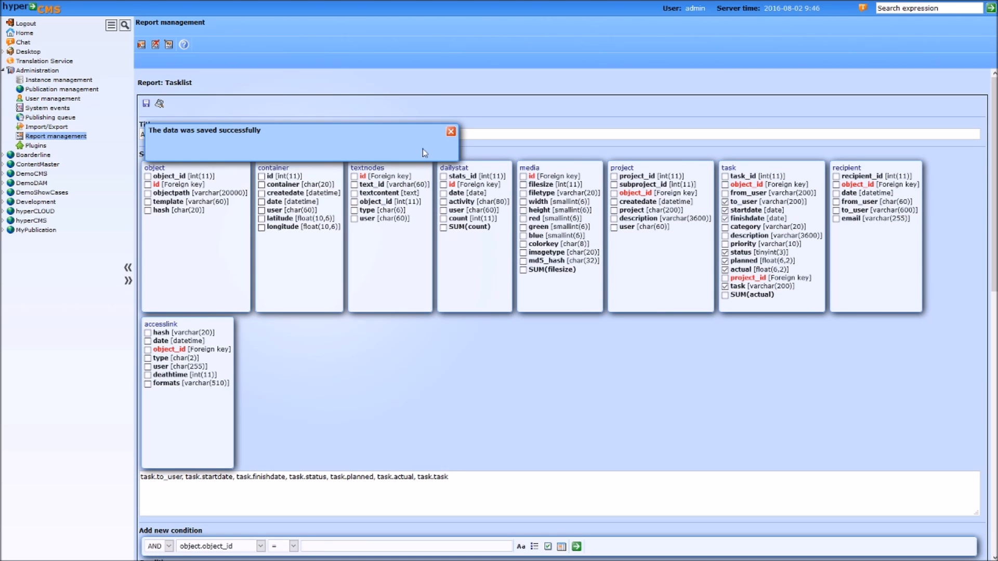
click(451, 132)
- Preview the Tasklist report, look through all task bars in the timeline chart, and close the preview
click(159, 104)
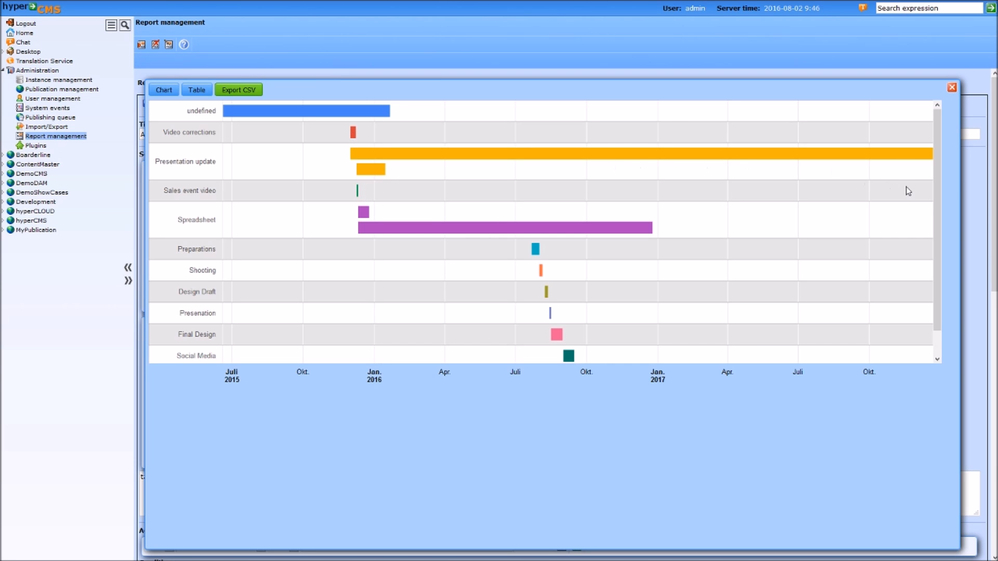
scroll(905, 187, down, 3)
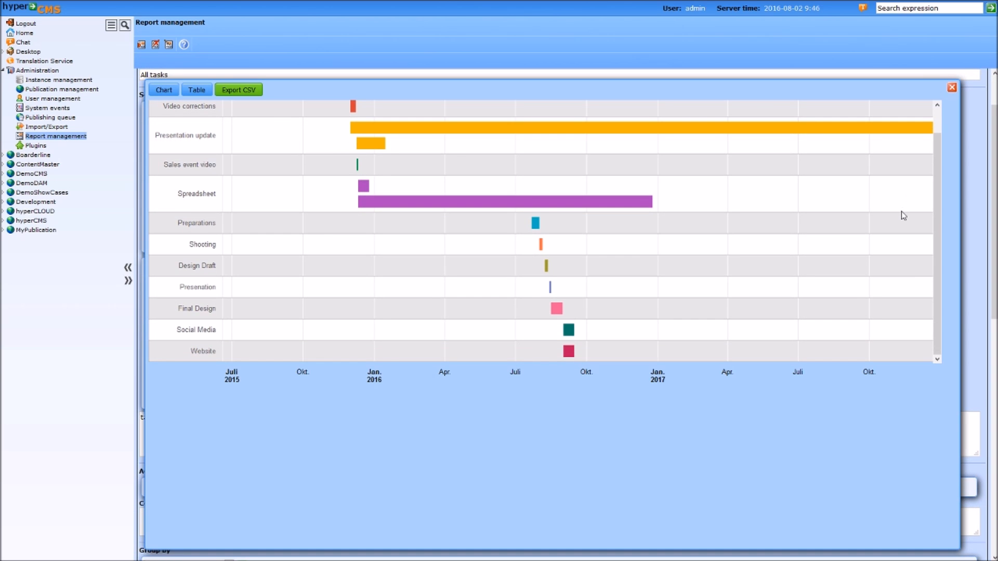
scroll(935, 127, up, 3)
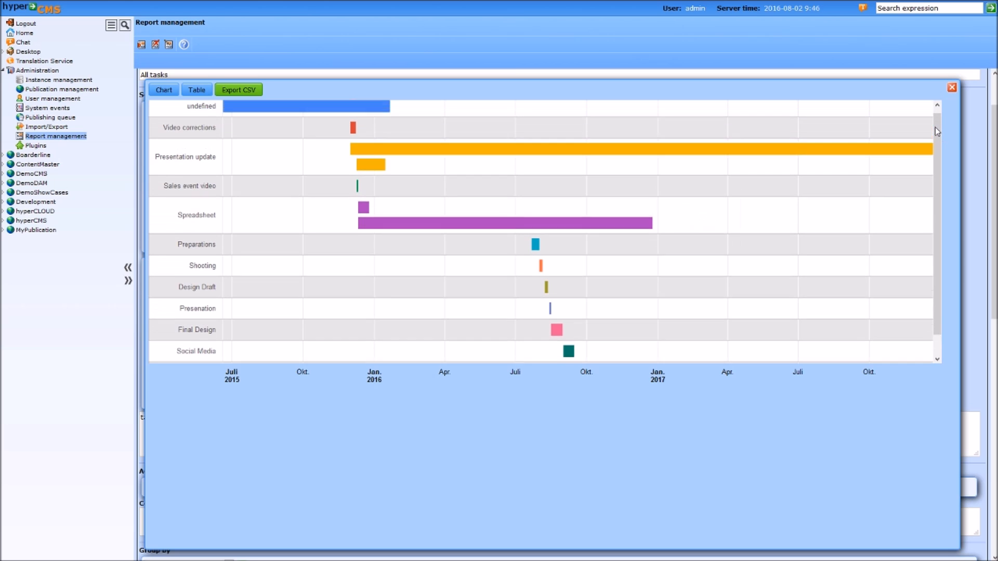
scroll(934, 127, up, 1)
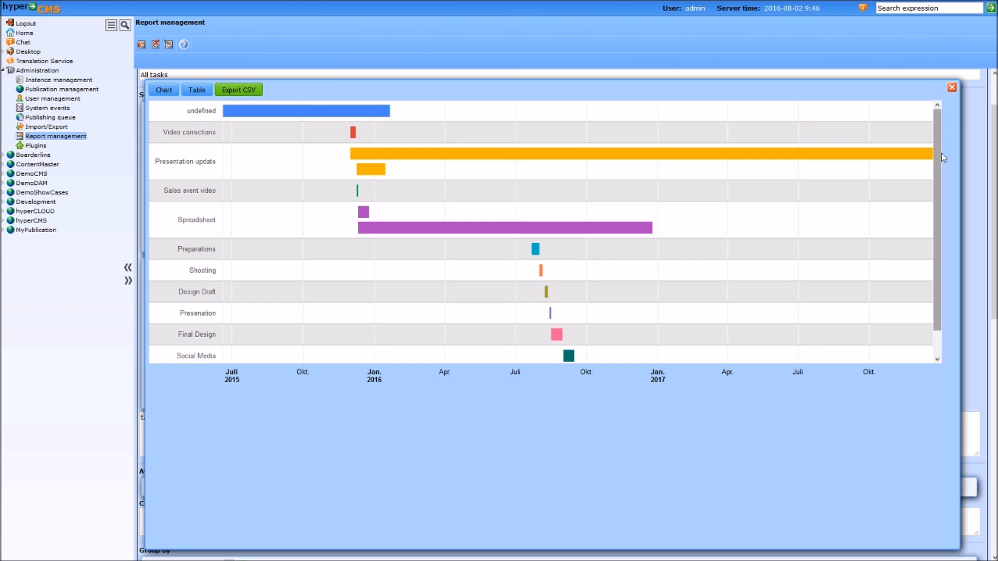
click(951, 87)
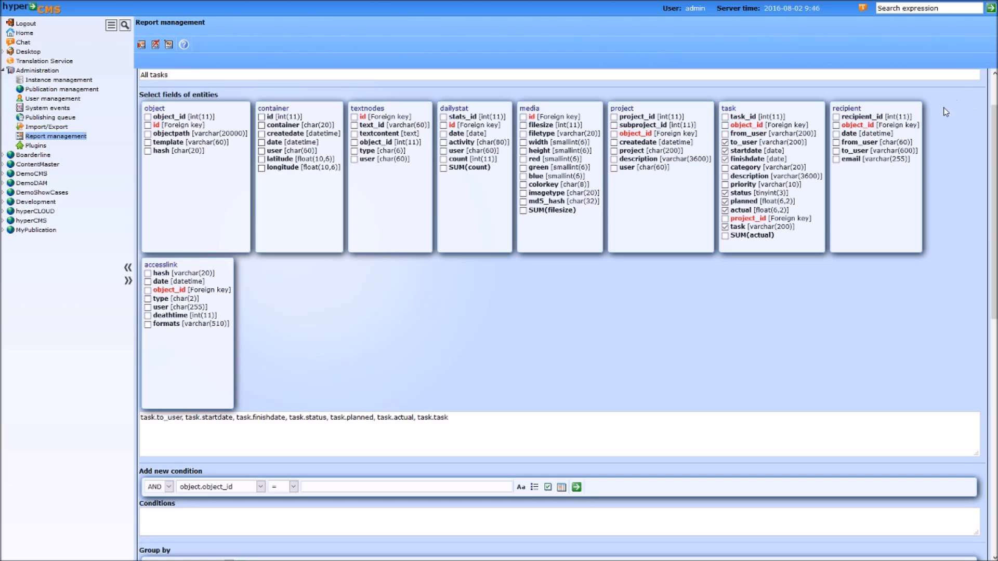
- Review the whole Tasklist report definition, from the title and selected fields to the SQL statement and chart settings
scroll(798, 251, up, 2)
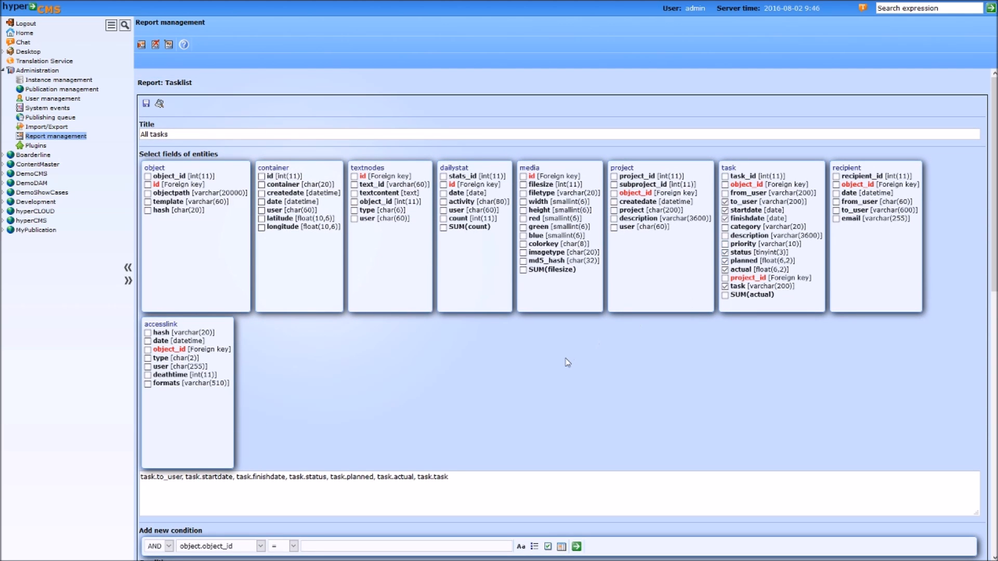
scroll(567, 362, down, 2)
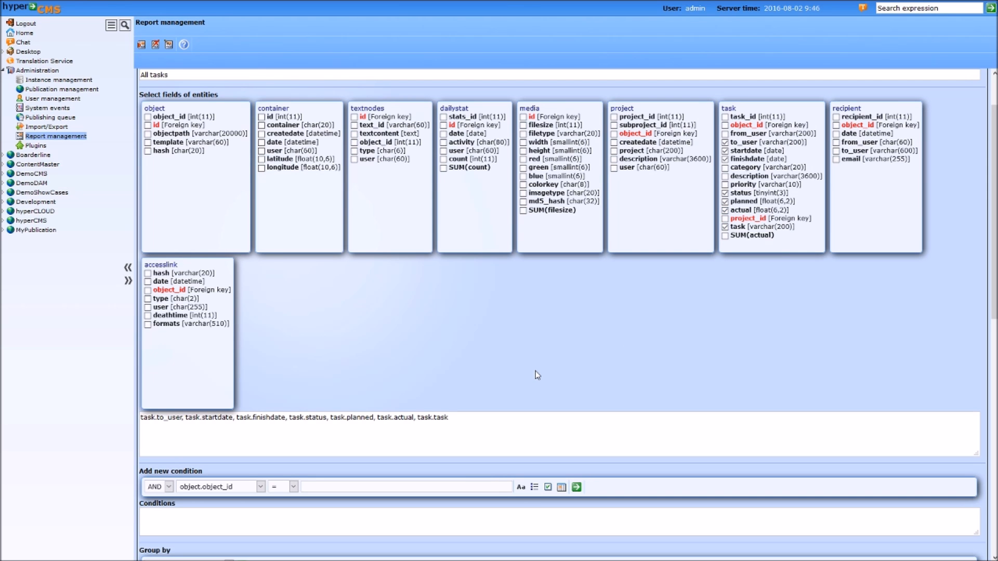
scroll(537, 376, down, 8)
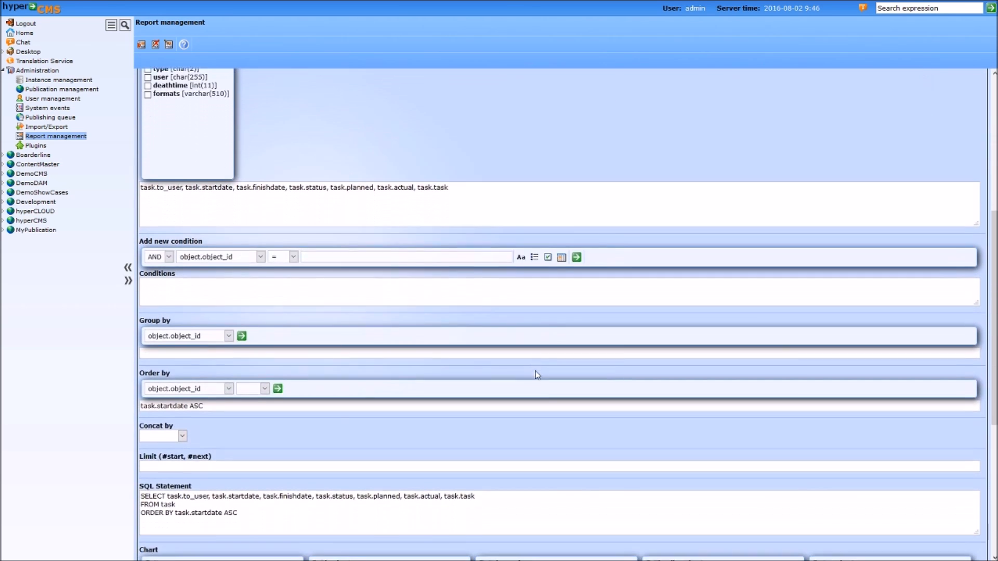
scroll(537, 375, down, 6)
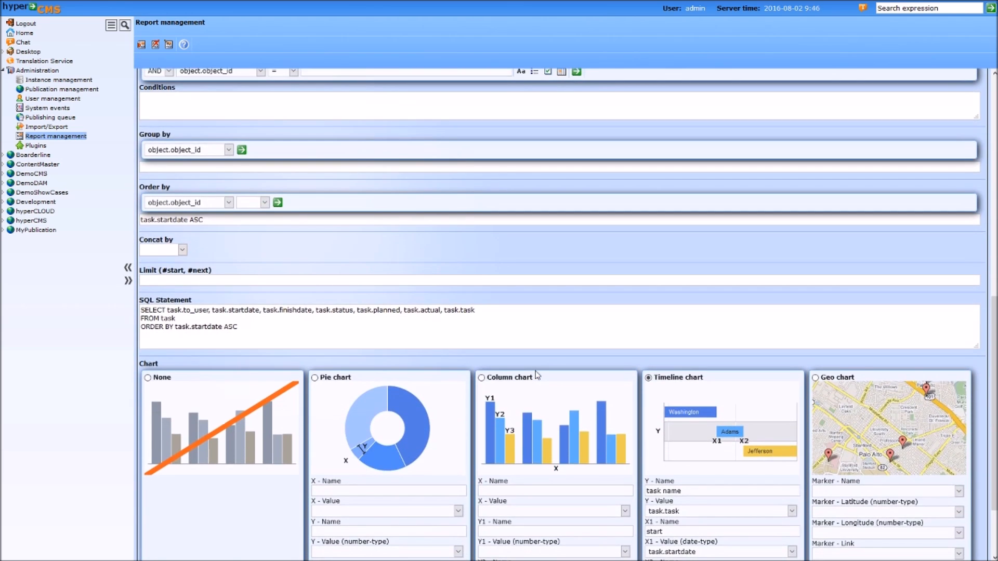
scroll(538, 375, down, 3)
scroll(538, 375, up, 15)
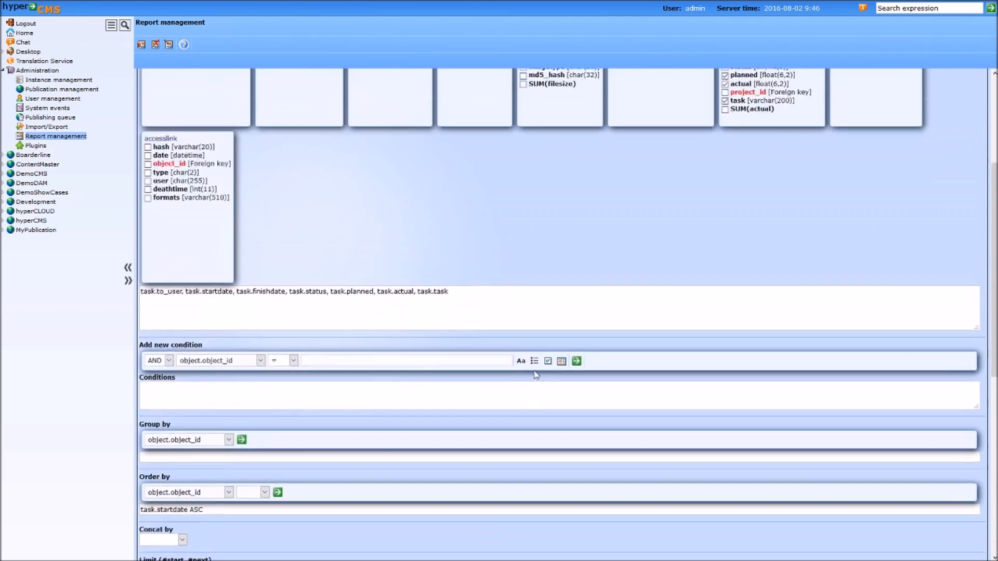